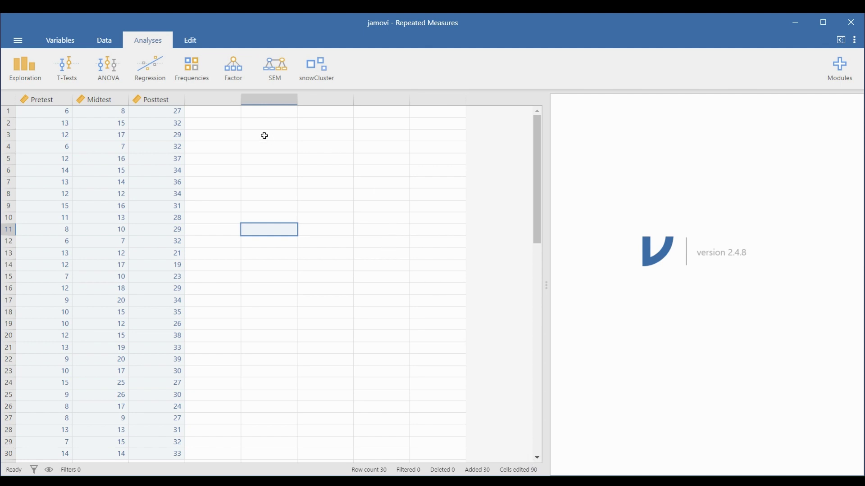
- Inspect the first two cases' Pretest, Midtest and Posttest scores, then open the Exploration analyses list
{"action": "left_click_drag", "start_coordinate": [58, 110], "coordinate": [160, 113]}
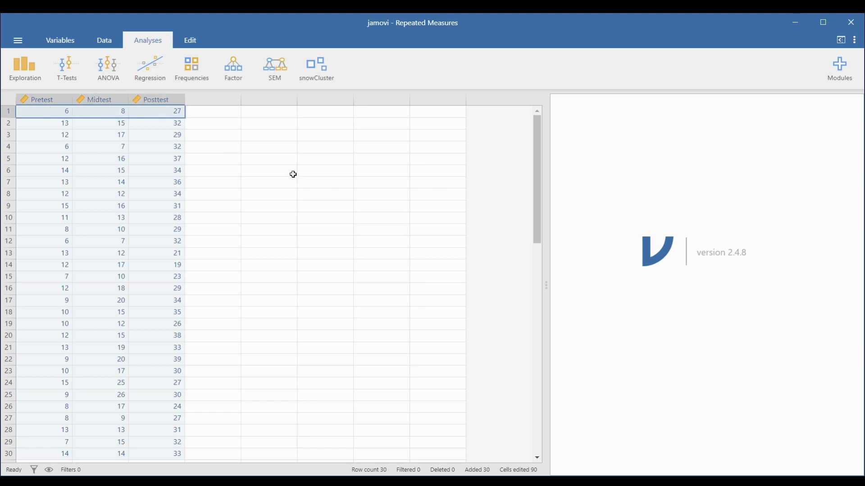
{"action": "left_click_drag", "start_coordinate": [43, 118], "coordinate": [164, 118]}
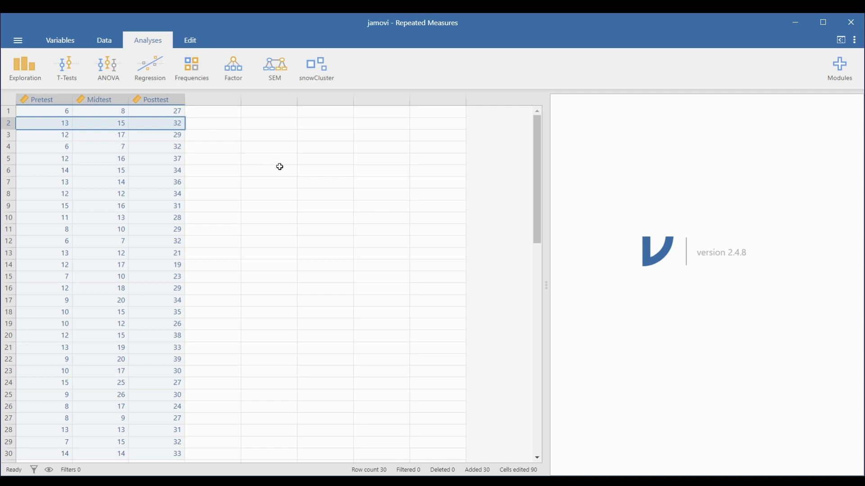
{"action": "left_click", "coordinate": [371, 159]}
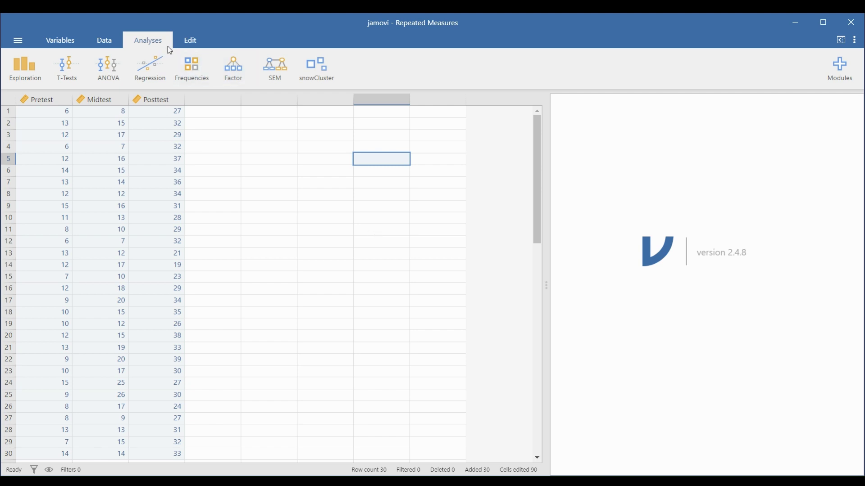
{"action": "left_click", "coordinate": [24, 76]}
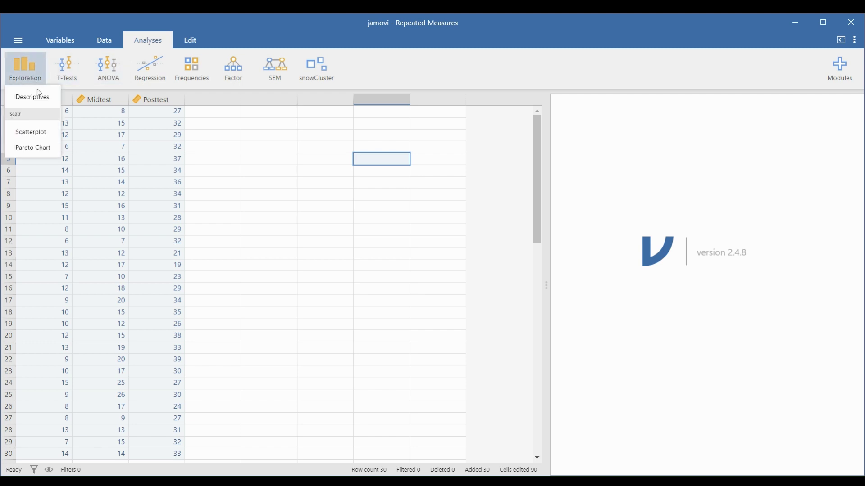
- Create a Descriptives analysis with Pretest, Midtest and Posttest as its variables
{"action": "left_click", "coordinate": [43, 104]}
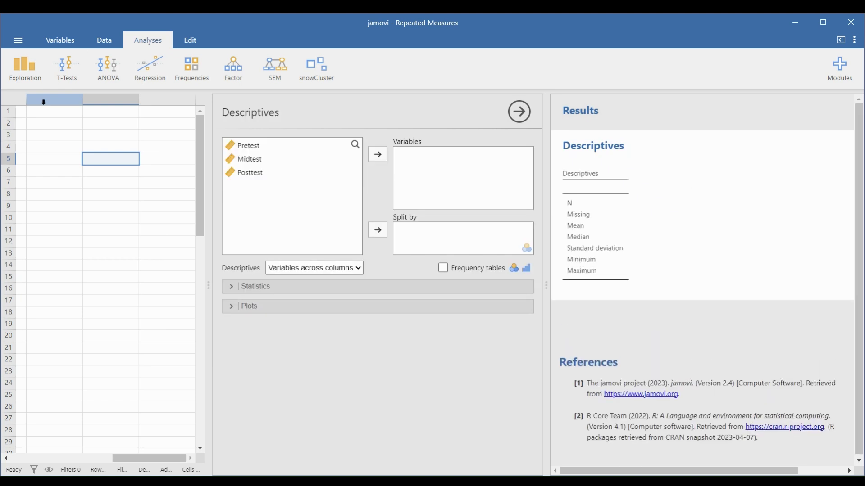
{"action": "left_click_drag", "start_coordinate": [241, 145], "coordinate": [419, 178]}
{"action": "left_click_drag", "start_coordinate": [248, 146], "coordinate": [428, 171]}
{"action": "left_click_drag", "start_coordinate": [251, 150], "coordinate": [425, 194]}
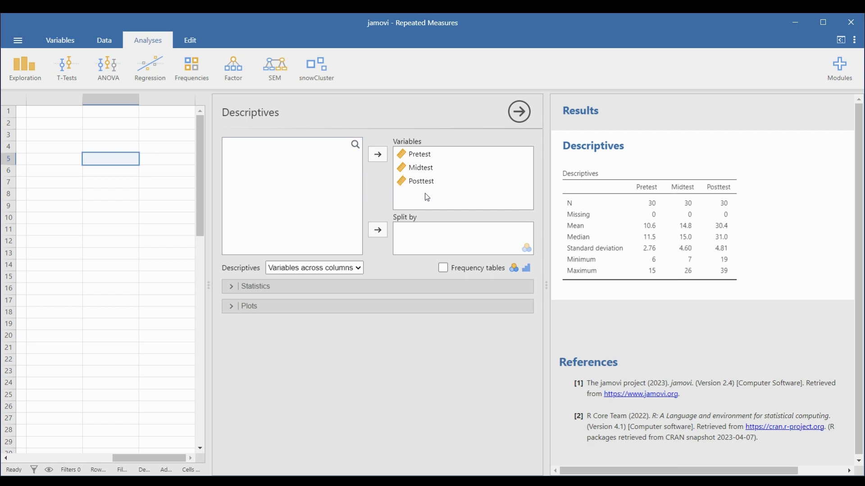
- Add Shapiro-Wilk normality to the Descriptives table (p 0.073, 0.349, 0.768) and expand Plots
{"action": "left_click", "coordinate": [229, 287]}
{"action": "scroll", "coordinate": [496, 321], "scroll_direction": "down", "scroll_amount": 1}
{"action": "left_click", "coordinate": [415, 404]}
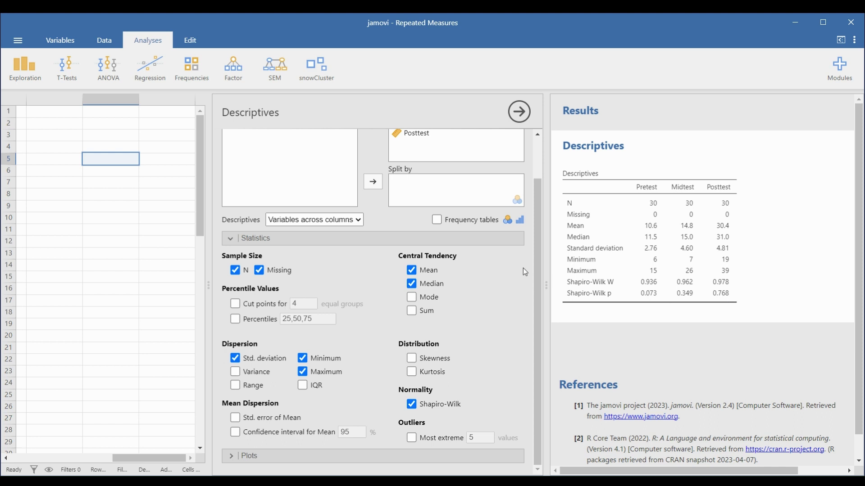
{"action": "left_click", "coordinate": [232, 457]}
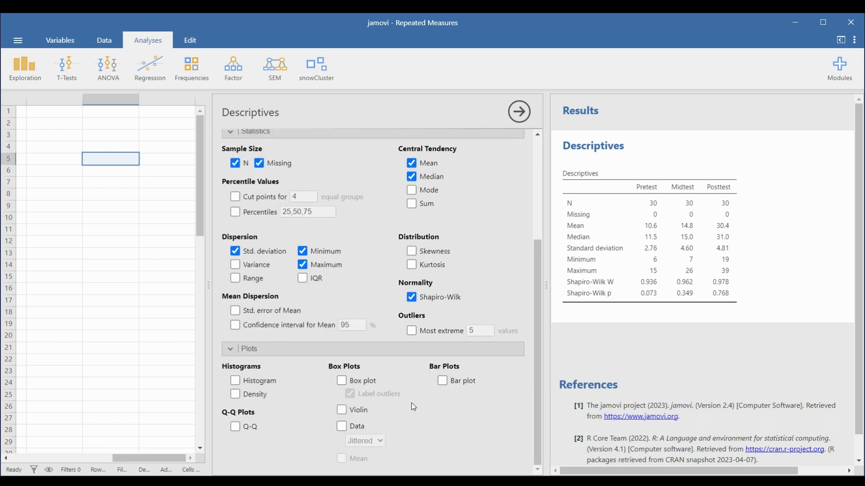
- Turn on box plots with labelled outliers and review them, finding Midtest outliers 24 and 25
{"action": "left_click", "coordinate": [342, 382]}
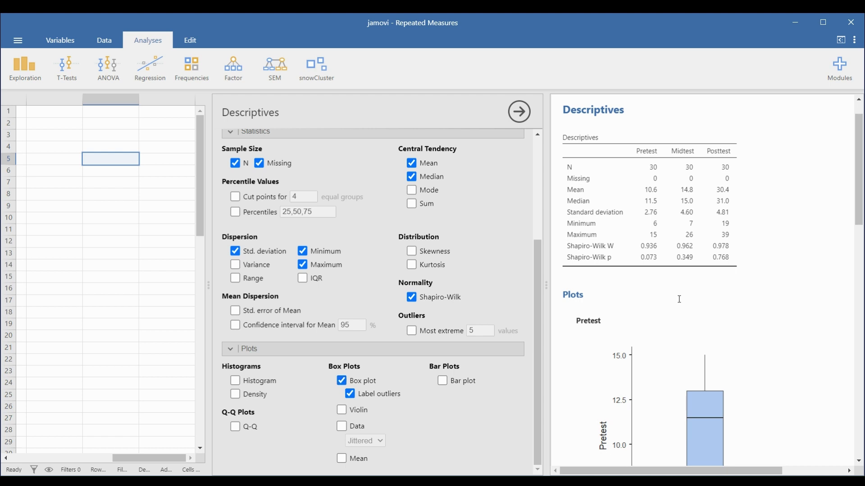
{"action": "scroll", "coordinate": [679, 299], "scroll_direction": "down", "scroll_amount": 4}
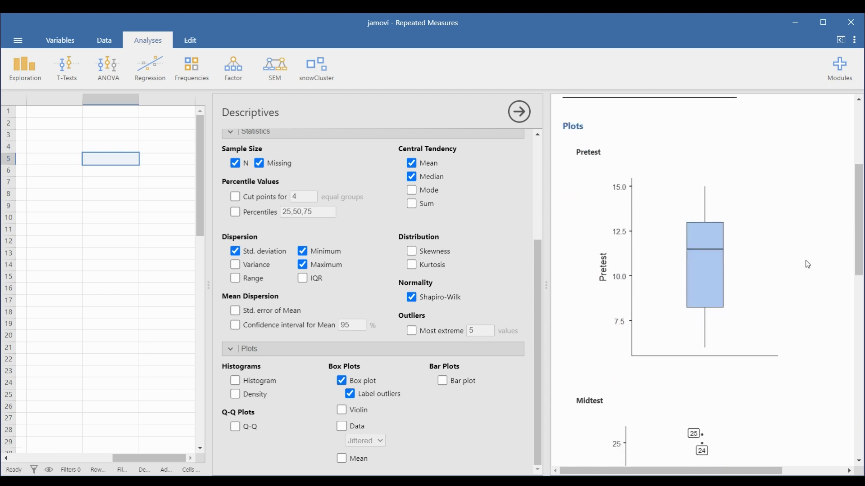
{"action": "scroll", "coordinate": [786, 207], "scroll_direction": "down", "scroll_amount": 4}
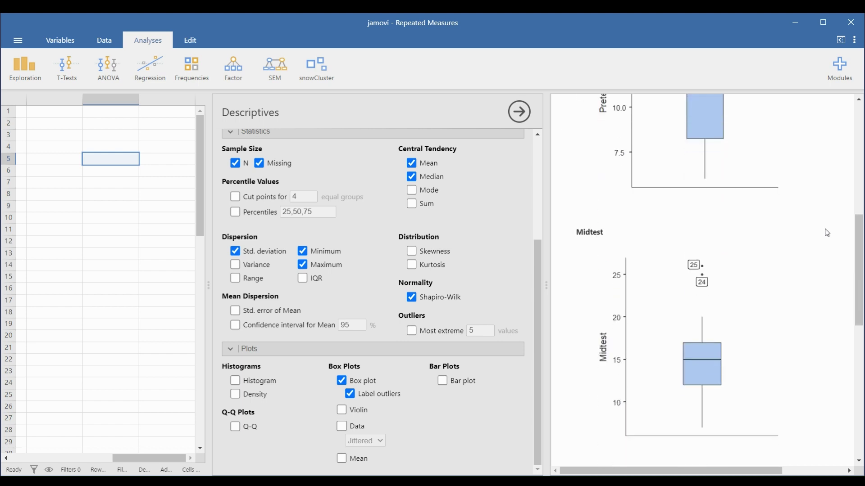
{"action": "scroll", "coordinate": [827, 233], "scroll_direction": "down", "scroll_amount": 3}
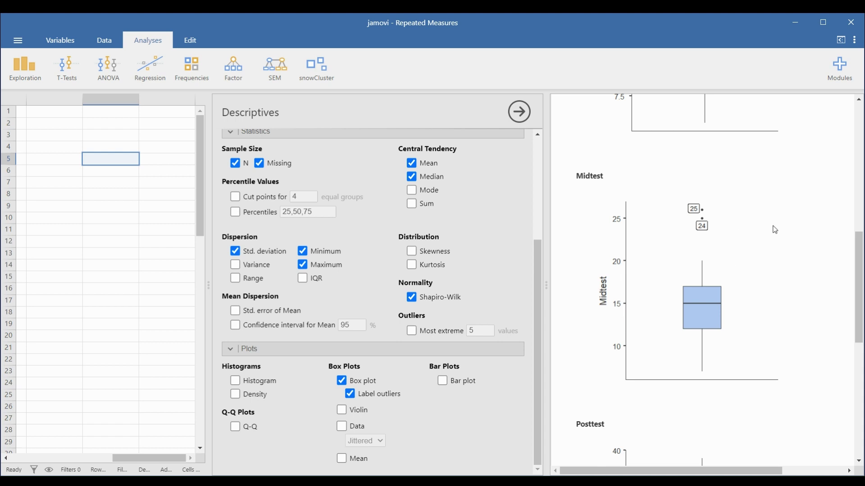
{"action": "scroll", "coordinate": [784, 235], "scroll_direction": "down", "scroll_amount": 5}
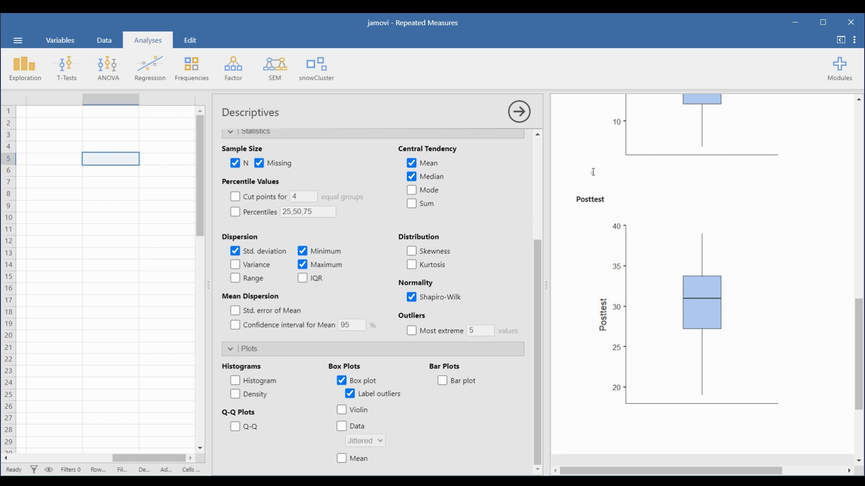
{"action": "scroll", "coordinate": [794, 231], "scroll_direction": "up", "scroll_amount": 5}
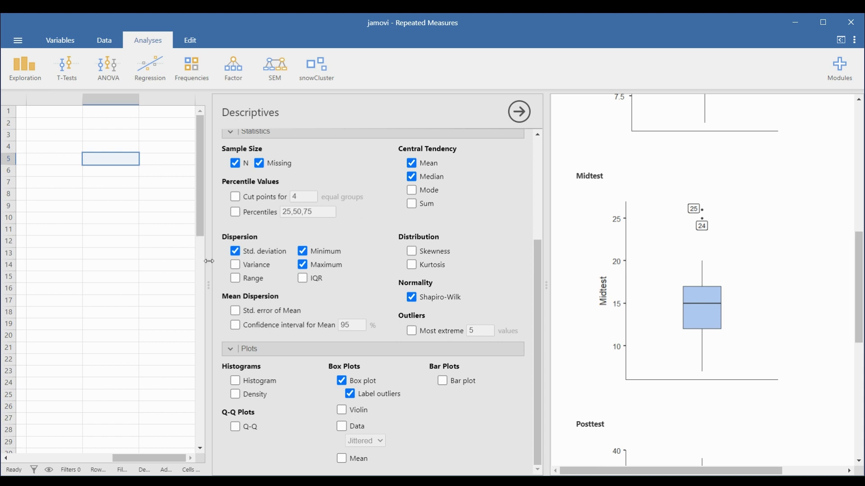
- Delete the outlier cases in rows 24 and 25, leaving 28 rows
{"action": "left_click_drag", "start_coordinate": [209, 265], "coordinate": [349, 272]}
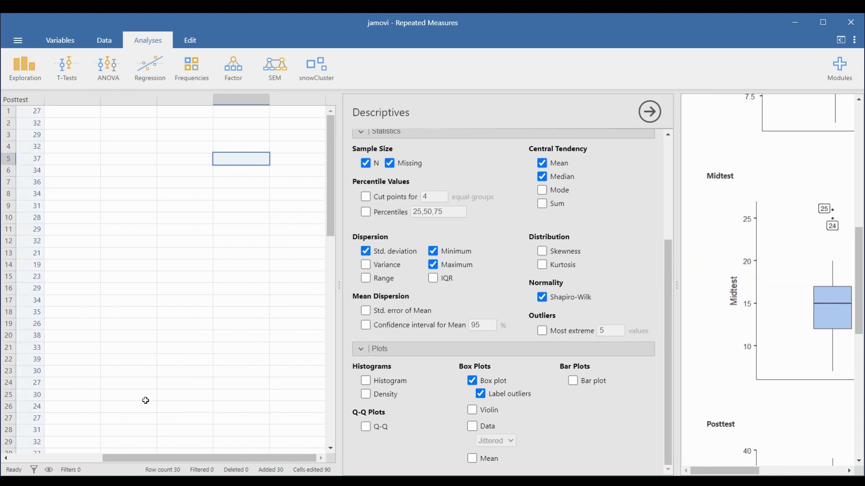
{"action": "left_click_drag", "start_coordinate": [173, 459], "coordinate": [80, 458]}
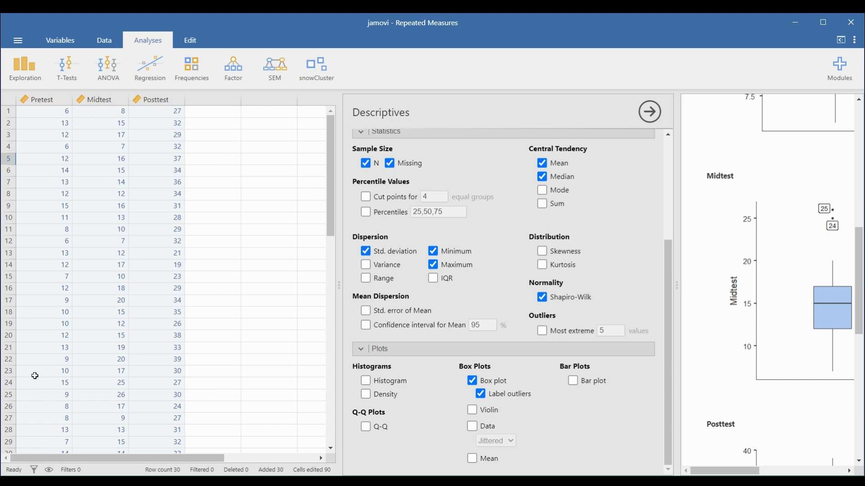
{"action": "left_click_drag", "start_coordinate": [7, 383], "coordinate": [12, 395]}
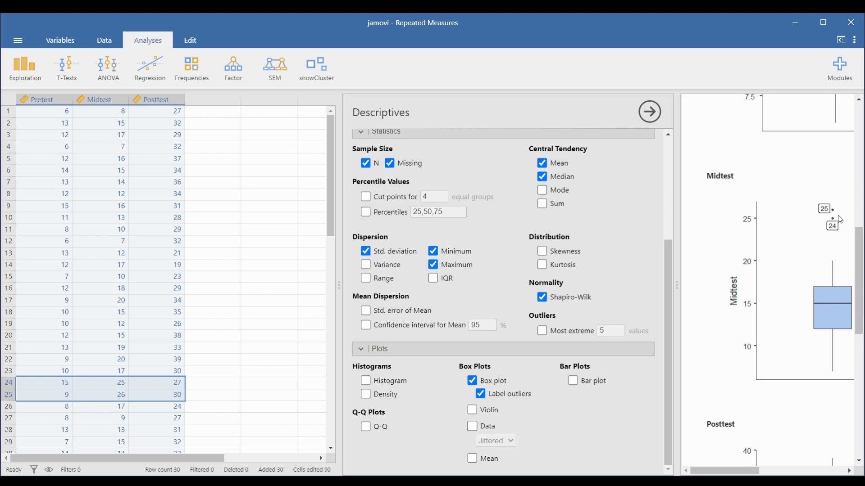
{"action": "right_click", "coordinate": [6, 384]}
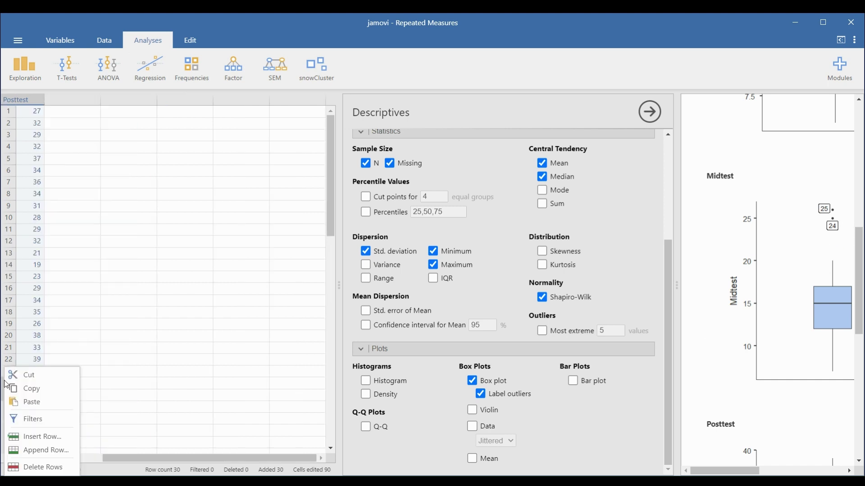
{"action": "left_click", "coordinate": [39, 463]}
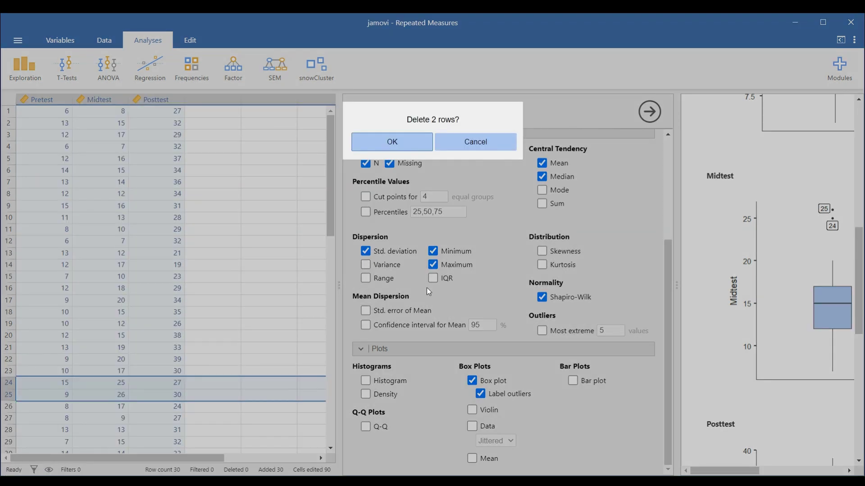
{"action": "left_click", "coordinate": [404, 139]}
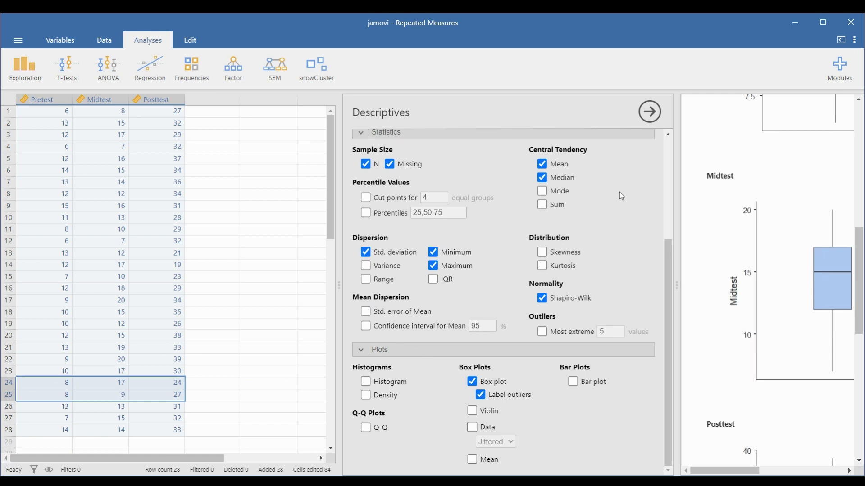
- Widen the results to confirm the box plots no longer show outliers, then open ANOVA analyses
{"action": "left_click_drag", "start_coordinate": [674, 228], "coordinate": [525, 227]}
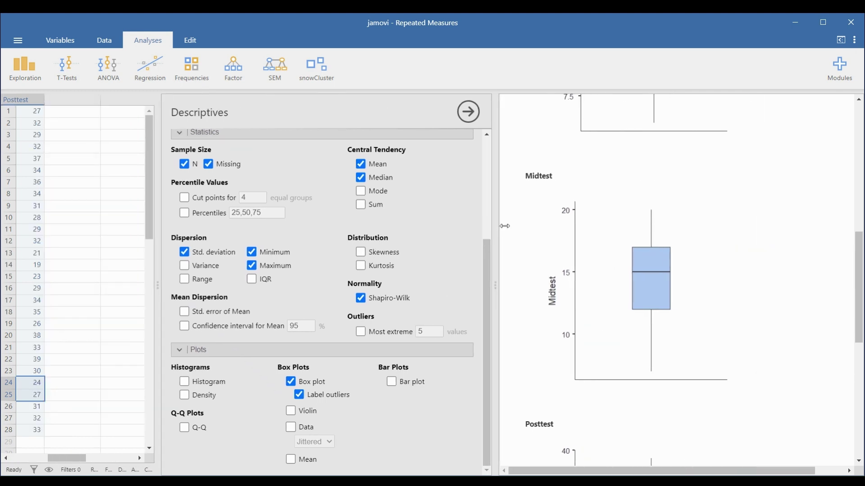
{"action": "scroll", "coordinate": [735, 257], "scroll_direction": "up", "scroll_amount": 4}
{"action": "scroll", "coordinate": [735, 257], "scroll_direction": "down", "scroll_amount": 9}
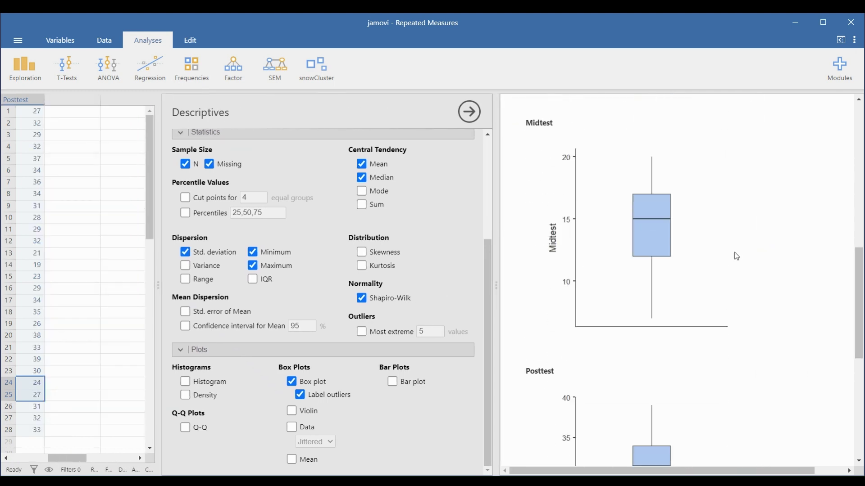
{"action": "scroll", "coordinate": [736, 256], "scroll_direction": "up", "scroll_amount": 9}
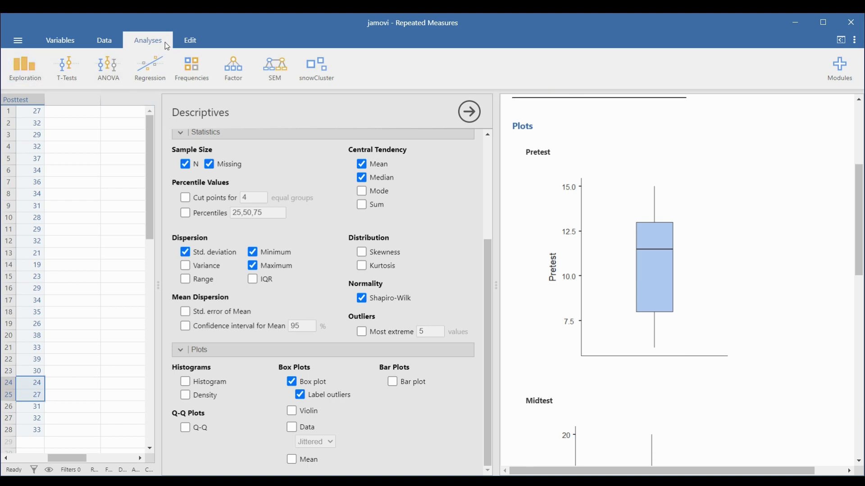
{"action": "left_click", "coordinate": [119, 76]}
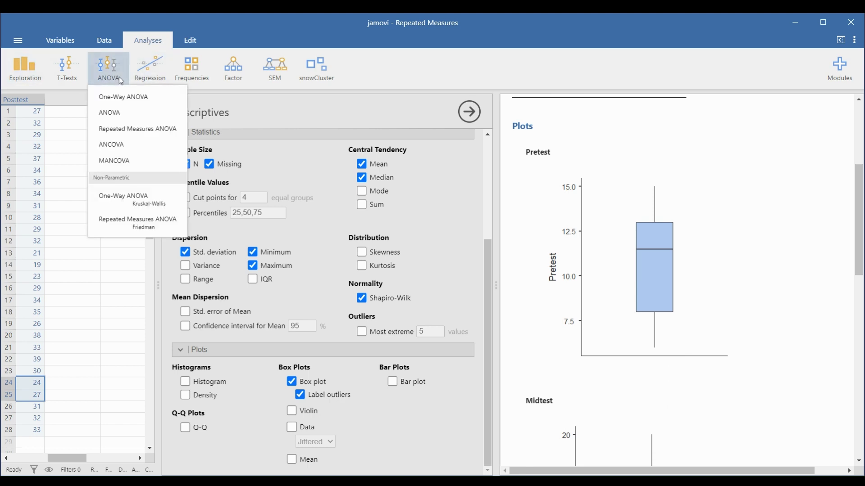
- Start a Repeated Measures ANOVA with factor 'Test Type' and levels Pre, Mid and Post
{"action": "left_click", "coordinate": [183, 129]}
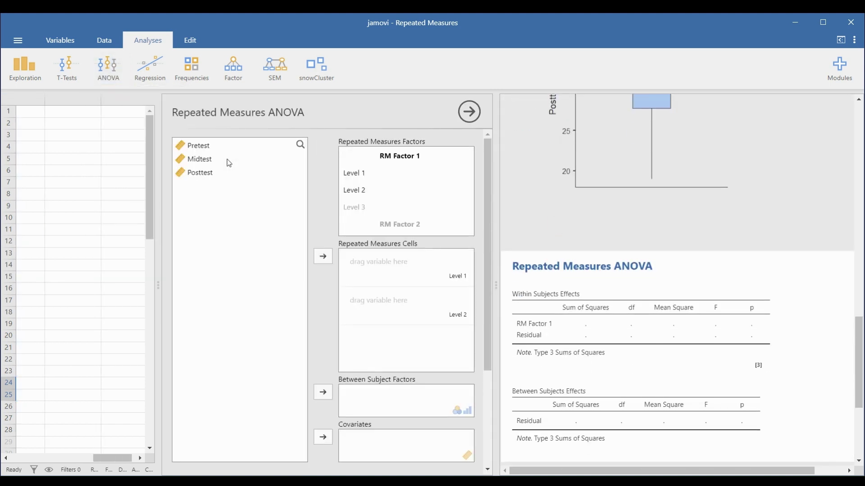
{"action": "left_click", "coordinate": [425, 158]}
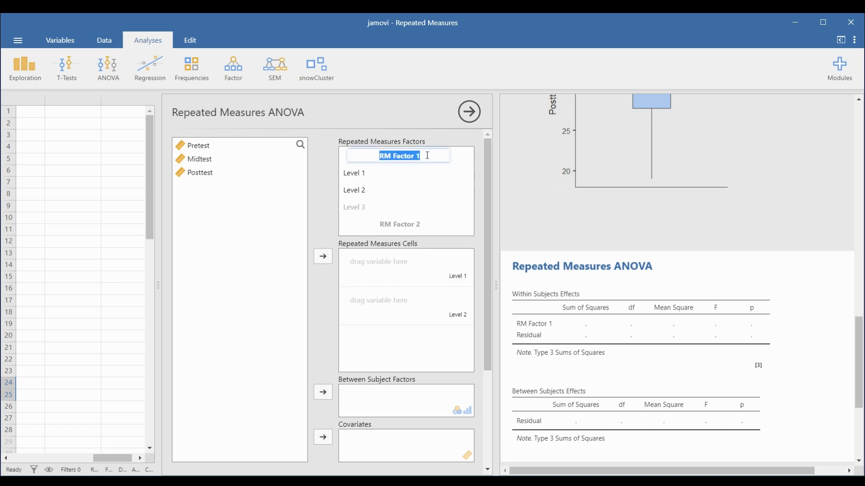
{"action": "type", "text": "Test Type"}
{"action": "left_click", "coordinate": [369, 174]}
{"action": "type", "text": "Pre"}
{"action": "left_click", "coordinate": [375, 190]}
{"action": "type", "text": "Mid"}
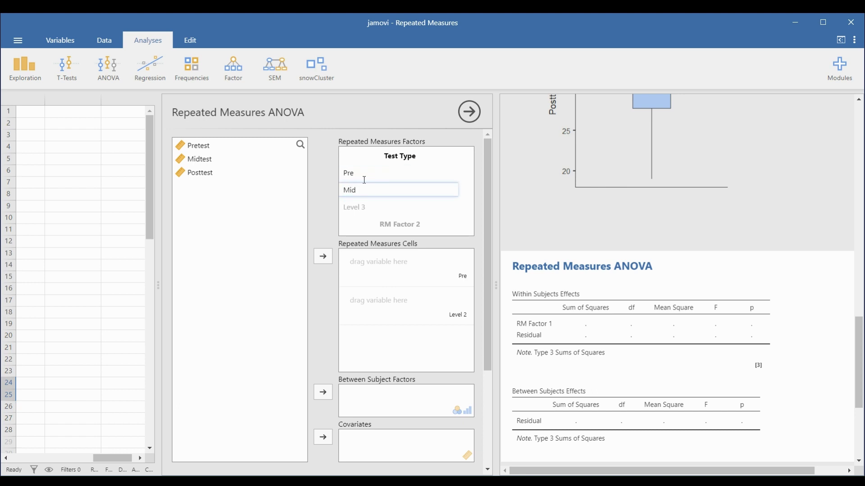
{"action": "left_click", "coordinate": [369, 207]}
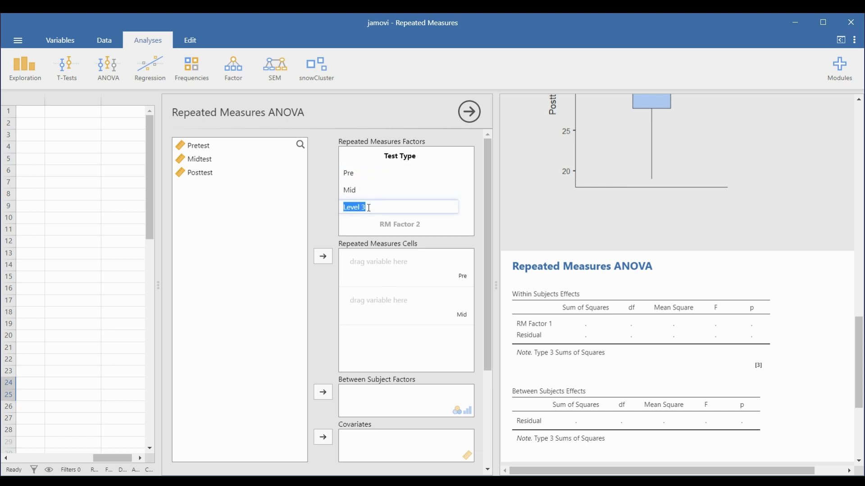
{"action": "type", "text": "Post"}
{"action": "left_click", "coordinate": [290, 210]}
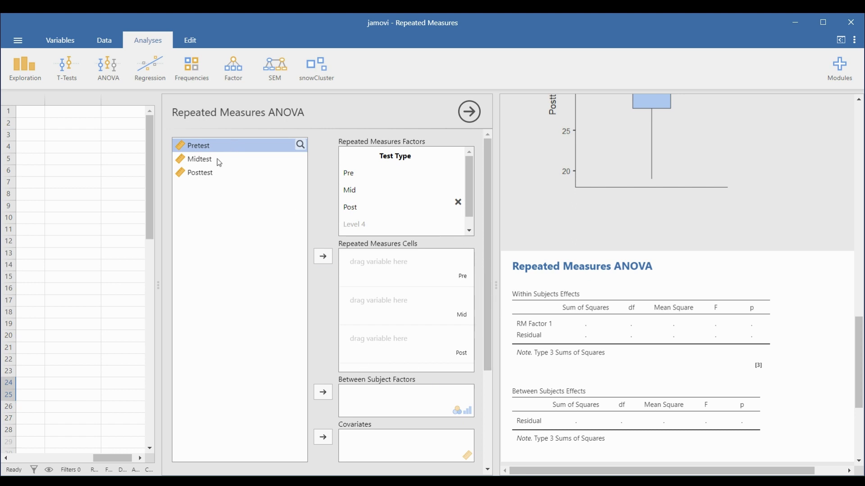
- Assign Pretest, Midtest and Posttest to the Pre, Mid and Post cells, giving Test Type F 287, p < .001
{"action": "left_click_drag", "start_coordinate": [210, 148], "coordinate": [379, 269]}
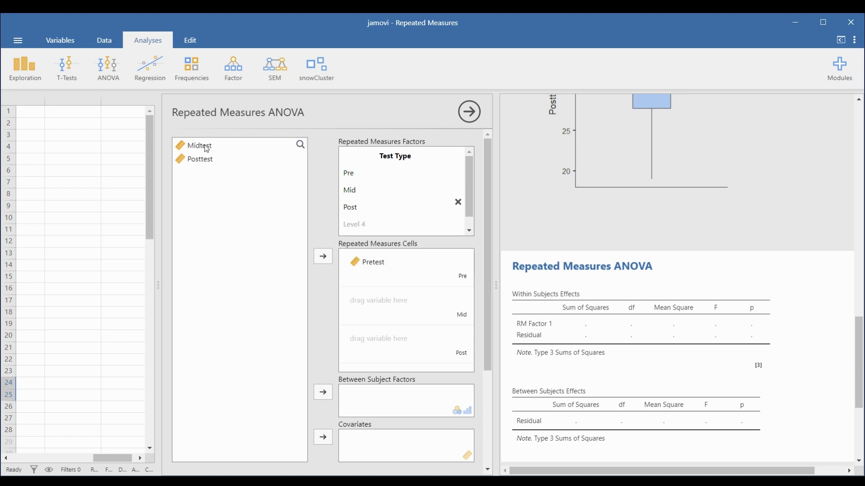
{"action": "left_click_drag", "start_coordinate": [207, 150], "coordinate": [385, 308]}
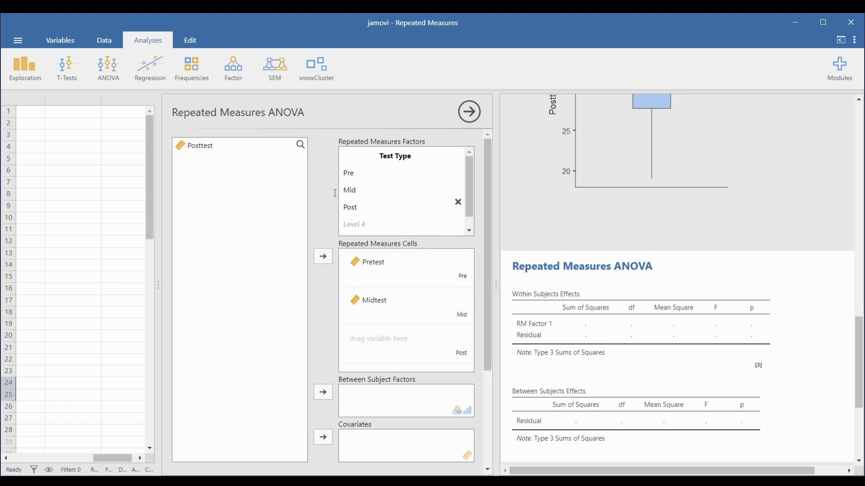
{"action": "left_click", "coordinate": [189, 146]}
{"action": "left_click_drag", "start_coordinate": [245, 146], "coordinate": [407, 343]}
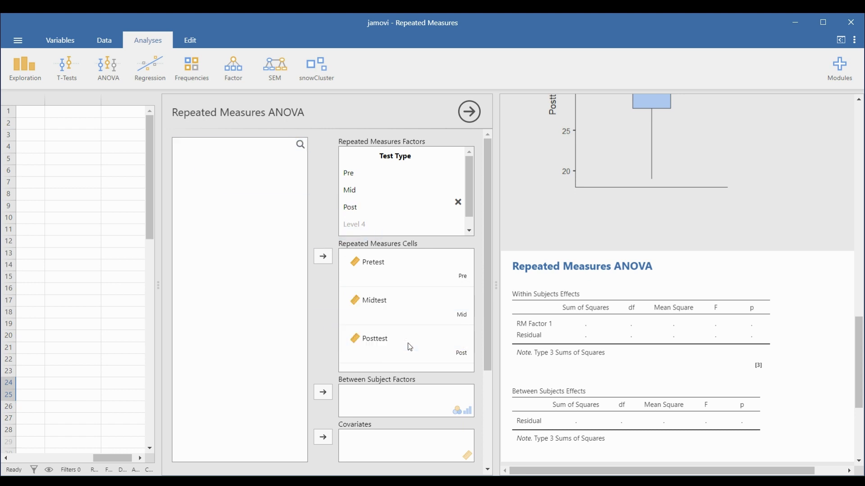
{"action": "scroll", "coordinate": [390, 237], "scroll_direction": "down", "scroll_amount": 3}
{"action": "scroll", "coordinate": [390, 236], "scroll_direction": "up", "scroll_amount": 3}
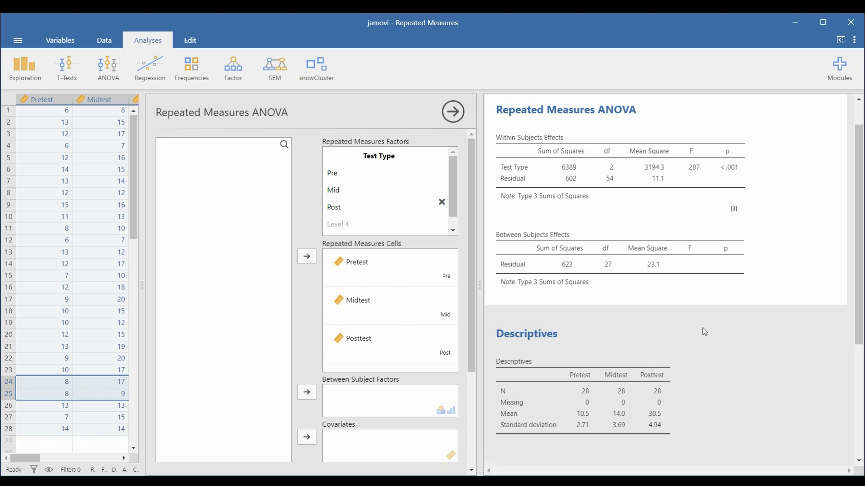
- Enable Sphericity tests under Assumption Checks, reporting Mauchly's W 0.749, p 0.023
{"action": "scroll", "coordinate": [701, 332], "scroll_direction": "up", "scroll_amount": 1}
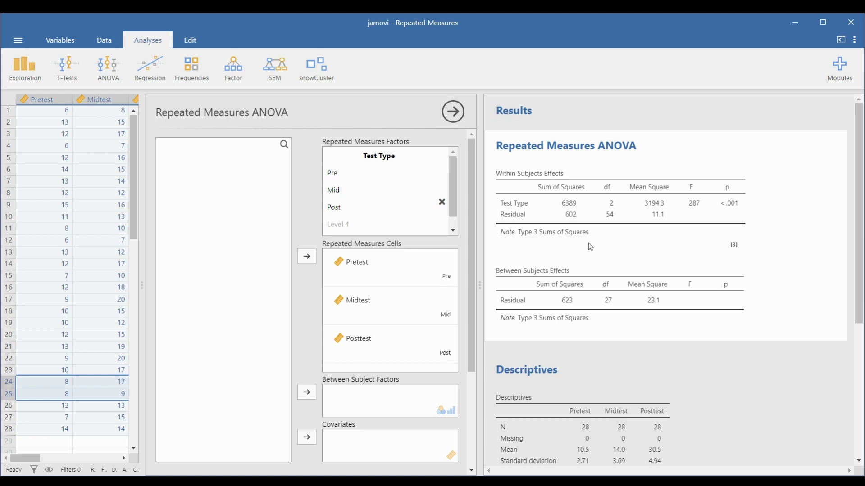
{"action": "scroll", "coordinate": [469, 190], "scroll_direction": "down", "scroll_amount": 3}
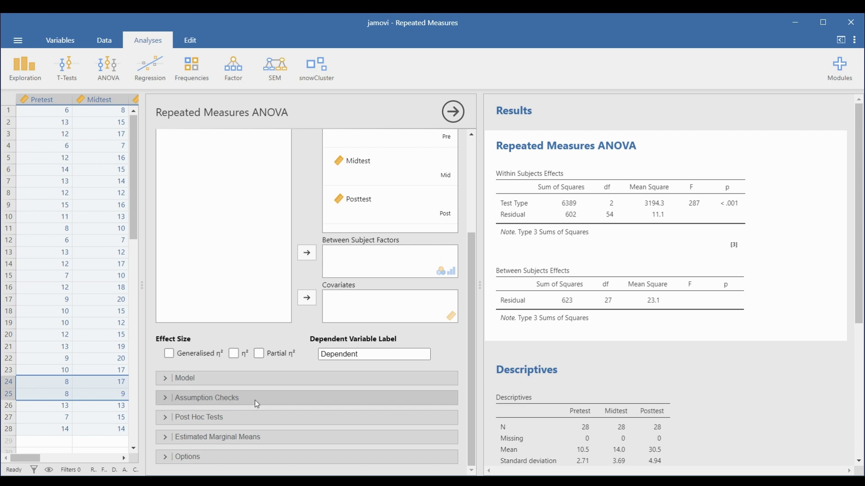
{"action": "left_click", "coordinate": [320, 398]}
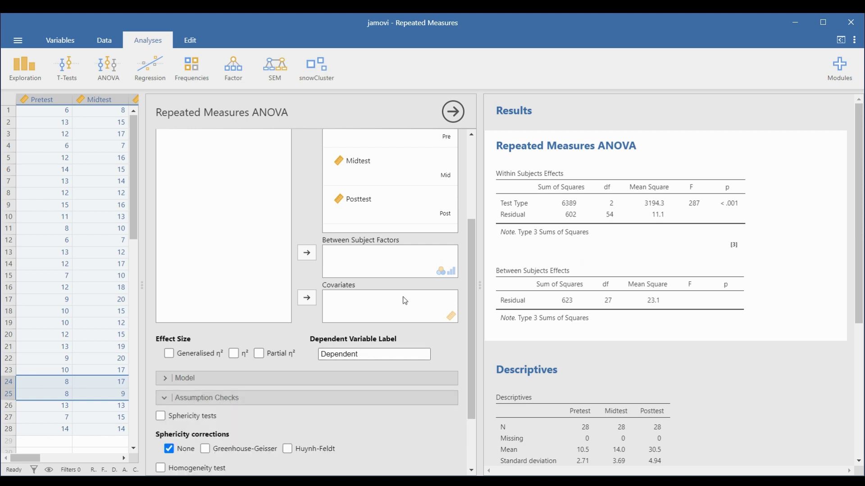
{"action": "scroll", "coordinate": [400, 276], "scroll_direction": "down", "scroll_amount": 2}
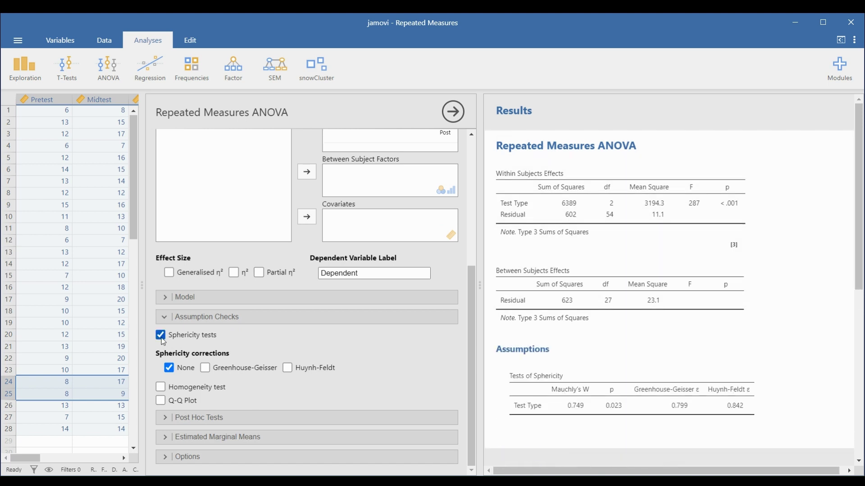
{"action": "scroll", "coordinate": [681, 296], "scroll_direction": "down", "scroll_amount": 4}
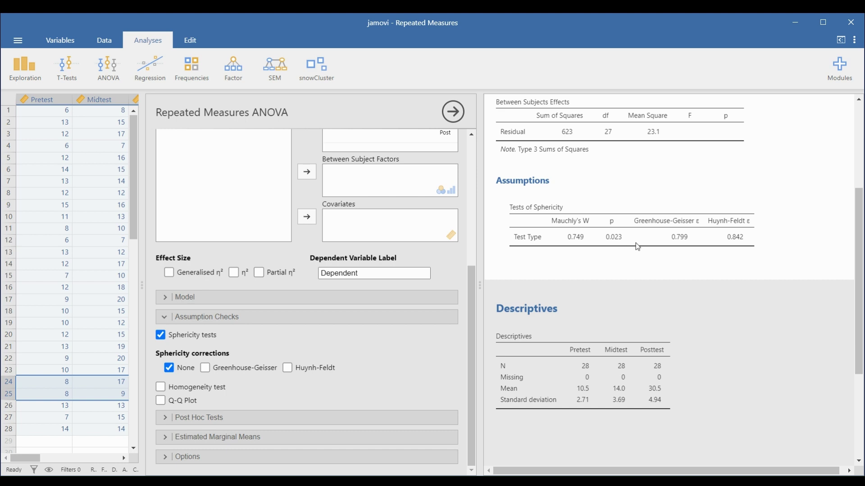
{"action": "scroll", "coordinate": [650, 242], "scroll_direction": "up", "scroll_amount": 3}
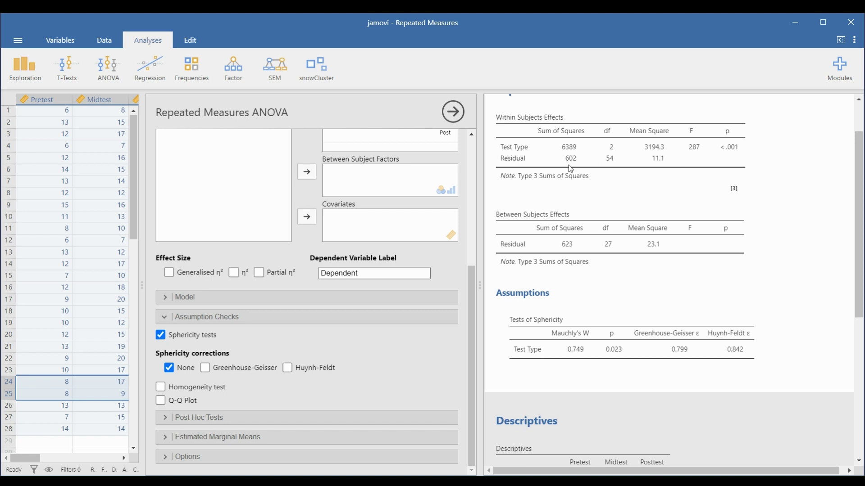
- Use only the Greenhouse-Geisser correction (ε 0.799, df 1.60 and 43.16) and widen the panels
{"action": "left_click", "coordinate": [208, 370]}
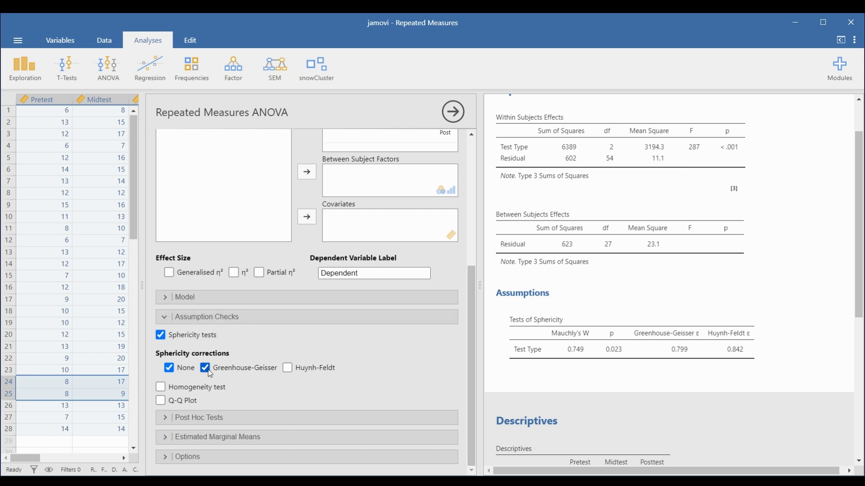
{"action": "left_click", "coordinate": [170, 370]}
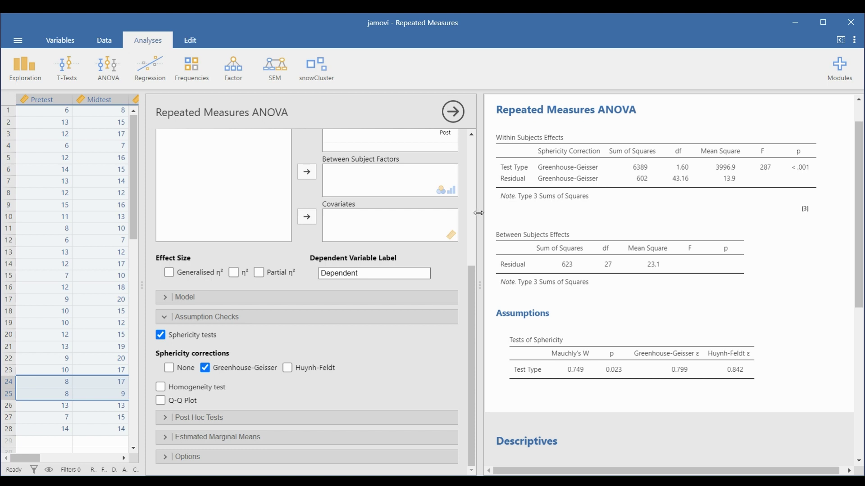
{"action": "left_click_drag", "start_coordinate": [480, 212], "coordinate": [449, 216]}
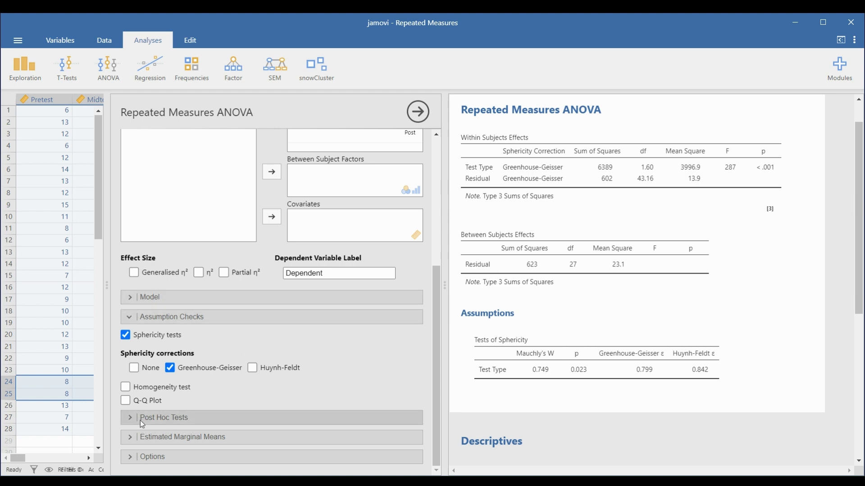
- Add Test Type to Tukey post hoc tests: Pre–Mid −3.50, Pre–Post −20.00, Mid–Post −16.50, all p < .001
{"action": "left_click", "coordinate": [220, 419]}
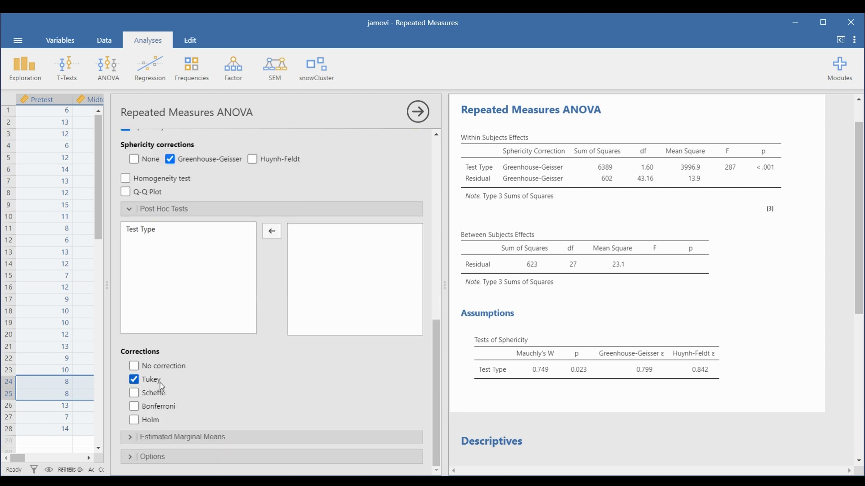
{"action": "left_click", "coordinate": [142, 234]}
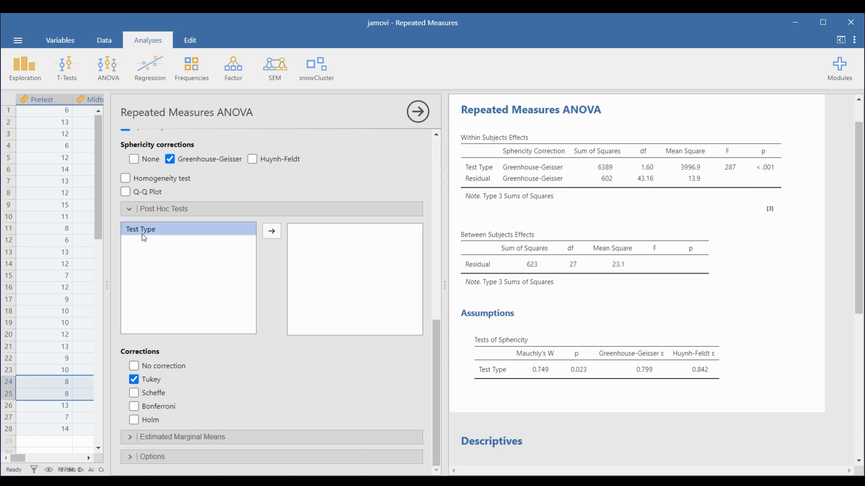
{"action": "left_click", "coordinate": [274, 234]}
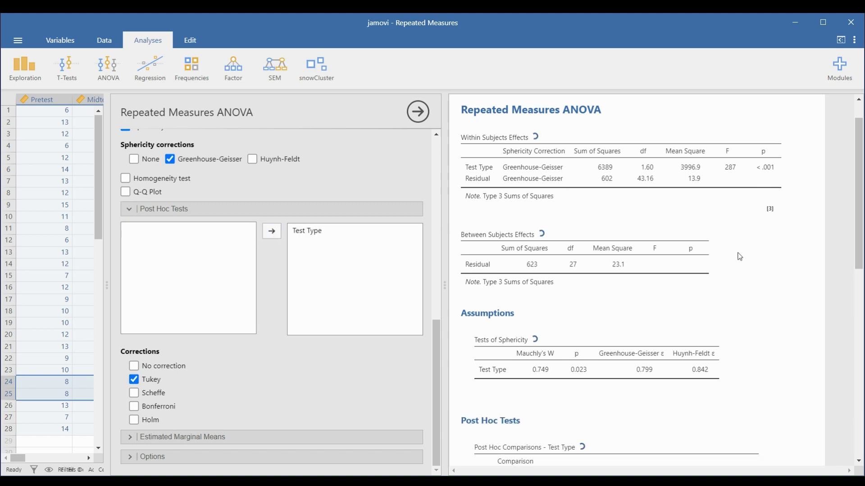
{"action": "scroll", "coordinate": [743, 264], "scroll_direction": "down", "scroll_amount": 5}
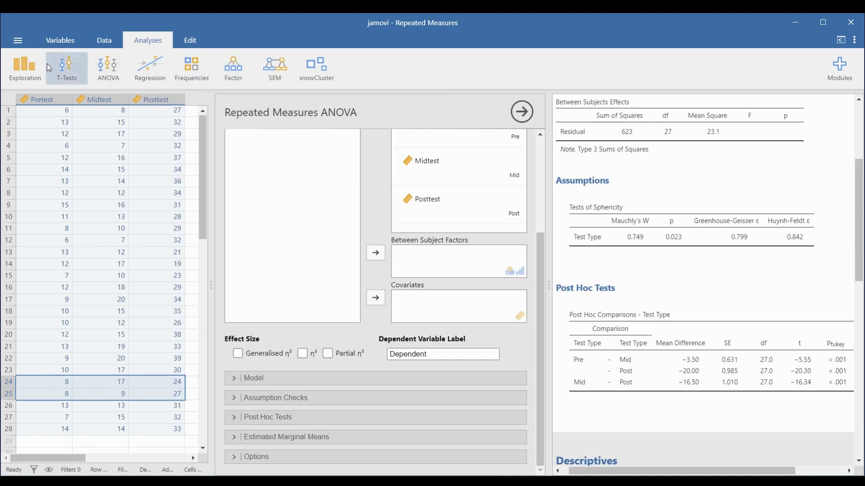
- Start a new Exploration > Descriptives analysis and untick Median, Maximum, N and Missing
{"action": "left_click", "coordinate": [25, 68]}
{"action": "left_click", "coordinate": [50, 99]}
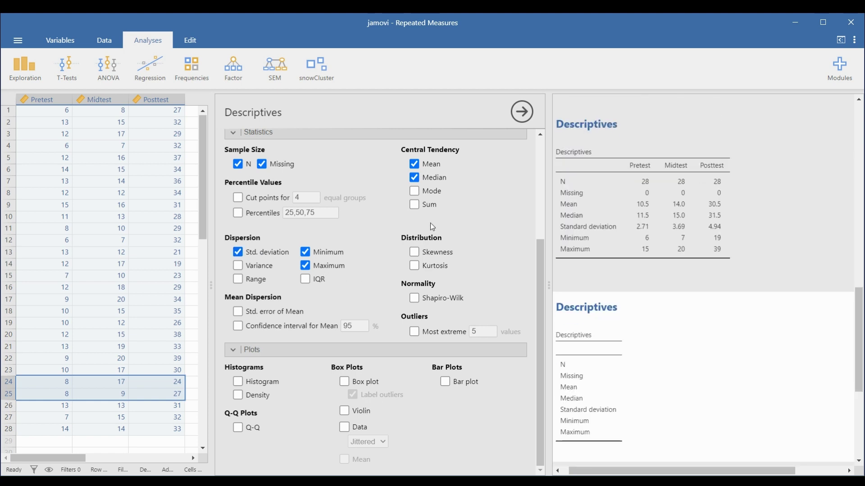
{"action": "left_click", "coordinate": [414, 177]}
{"action": "left_click", "coordinate": [315, 267]}
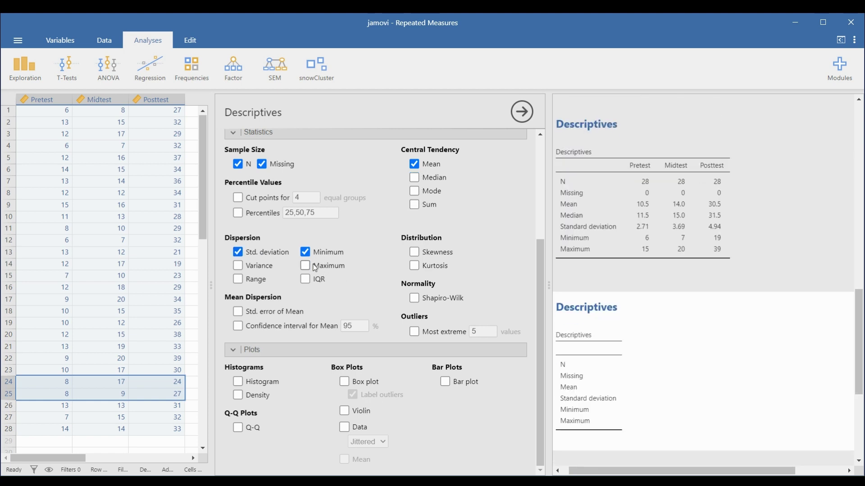
{"action": "left_click", "coordinate": [261, 164]}
{"action": "left_click", "coordinate": [238, 164]}
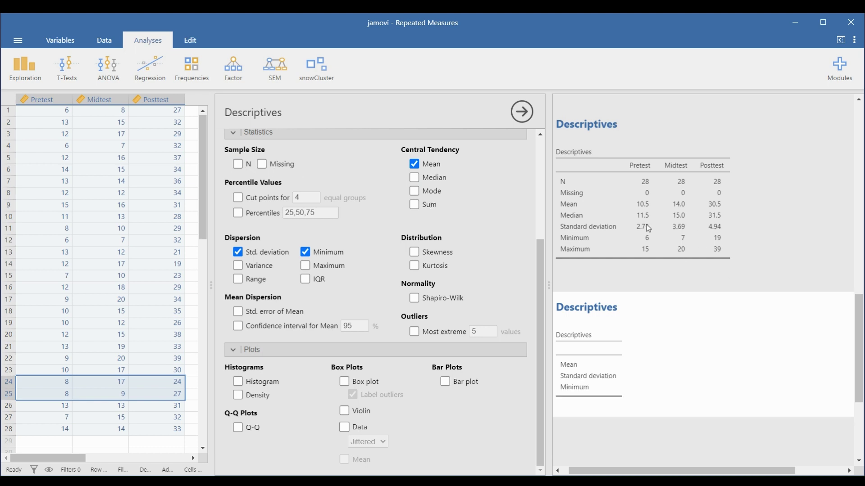